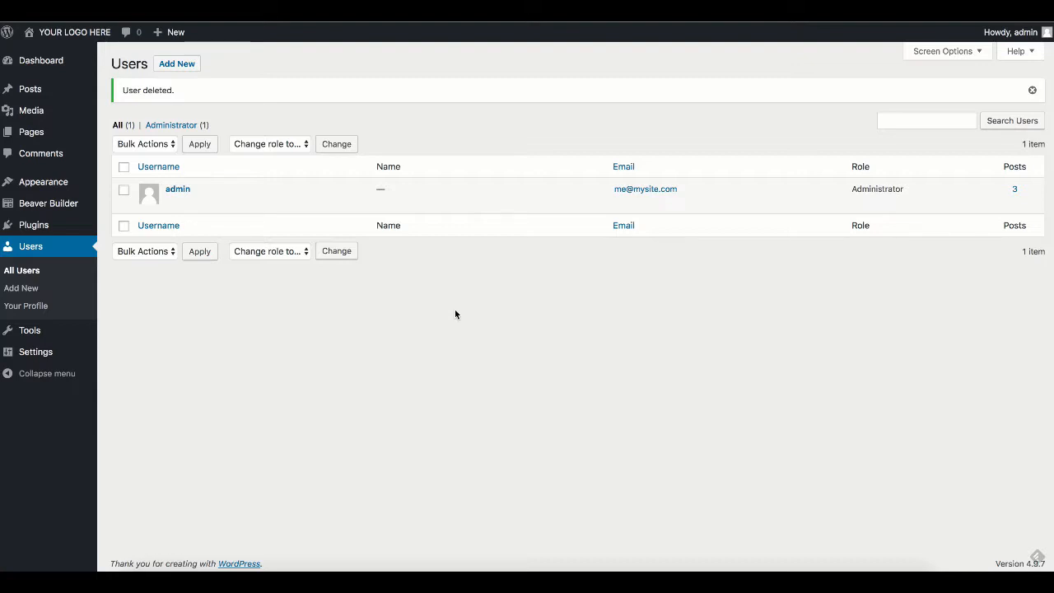
Step: From the Users list showing only admin, go to the Add New user form
click(178, 63)
Step: Enter the new user's username, e-mail address, first name and last name in the Add New User form
click(178, 66)
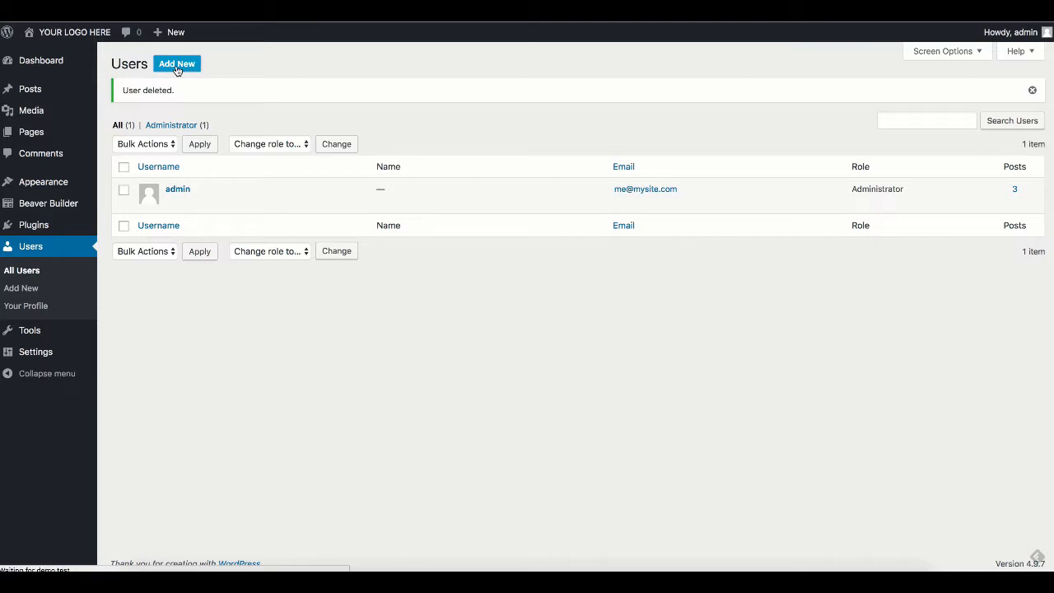
click(289, 117)
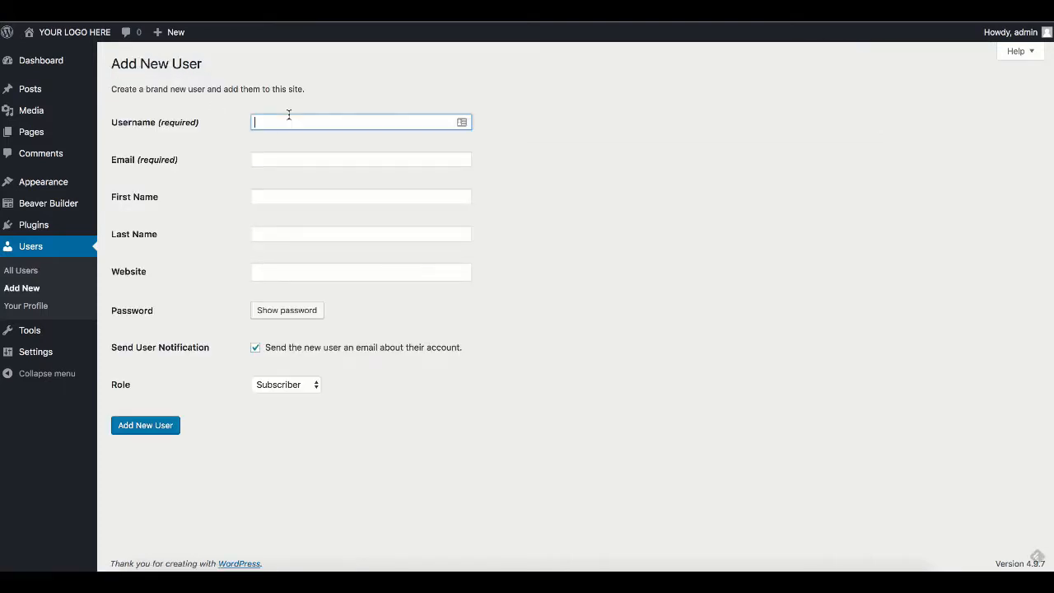
text(leedrozak)
click(360, 159)
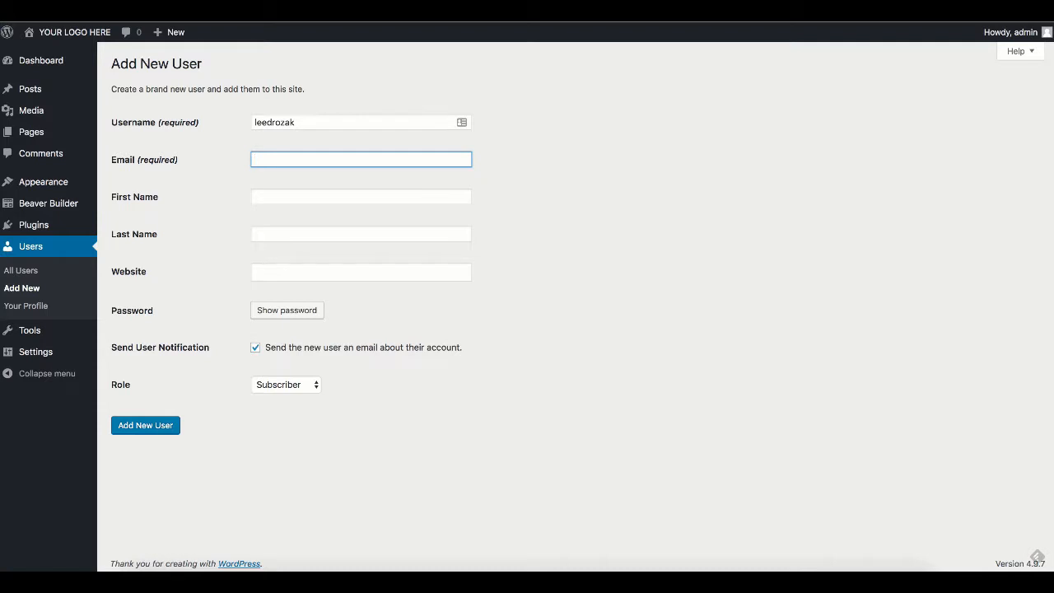
key(Tab)
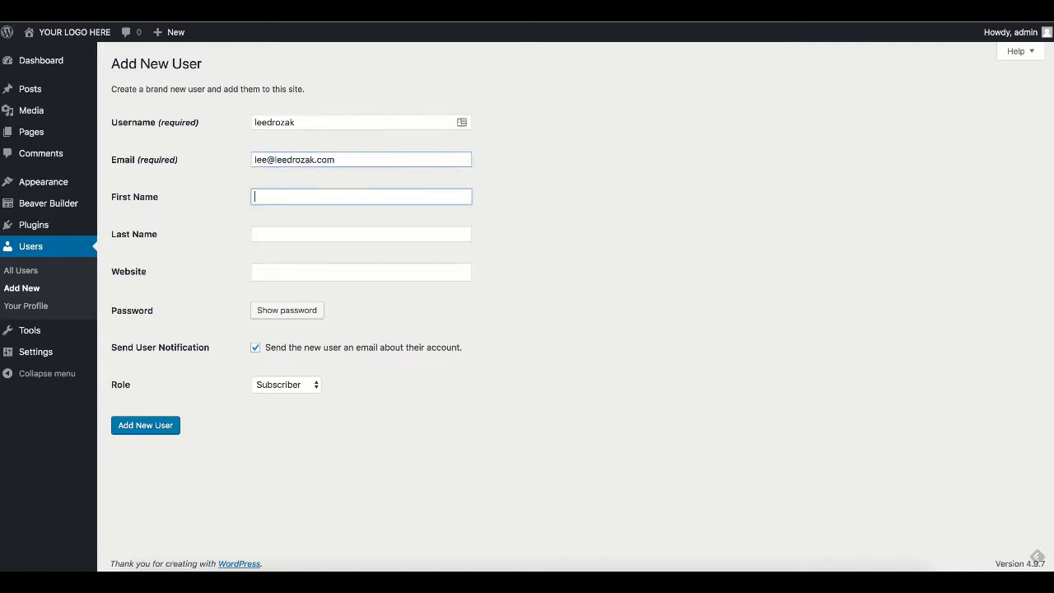
text(Lee)
key(Tab)
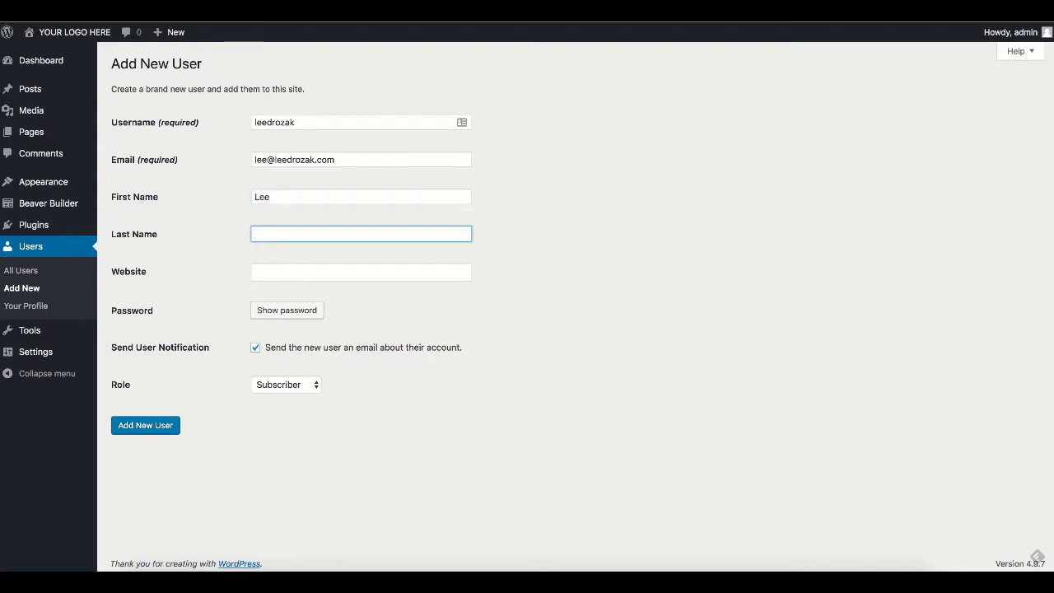
text(Drozak)
key(Tab)
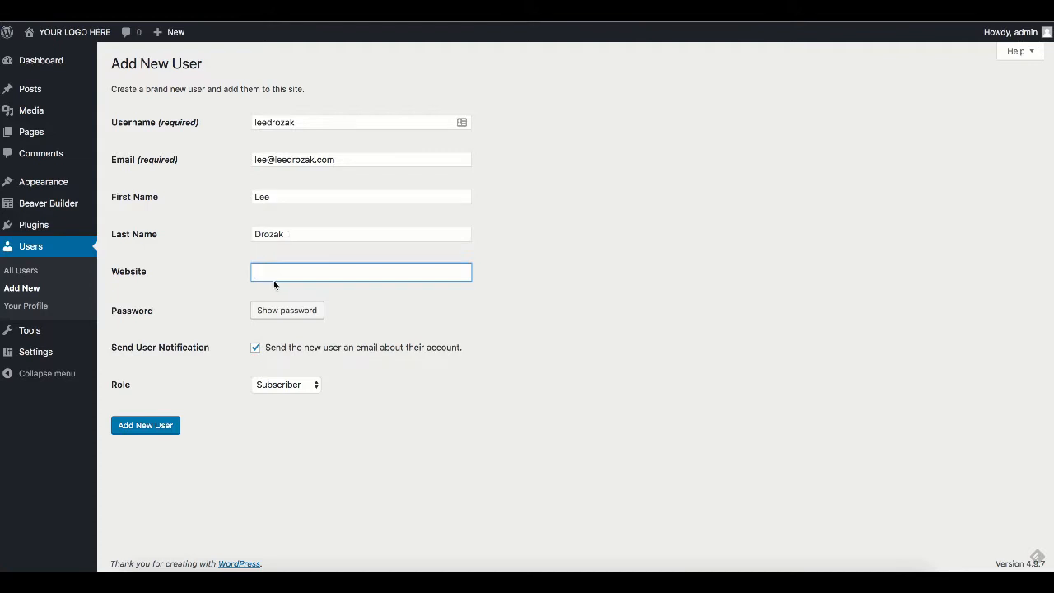
Step: Generate a strong password, turn off the notification e-mail, and create the user as an Administrator
click(285, 309)
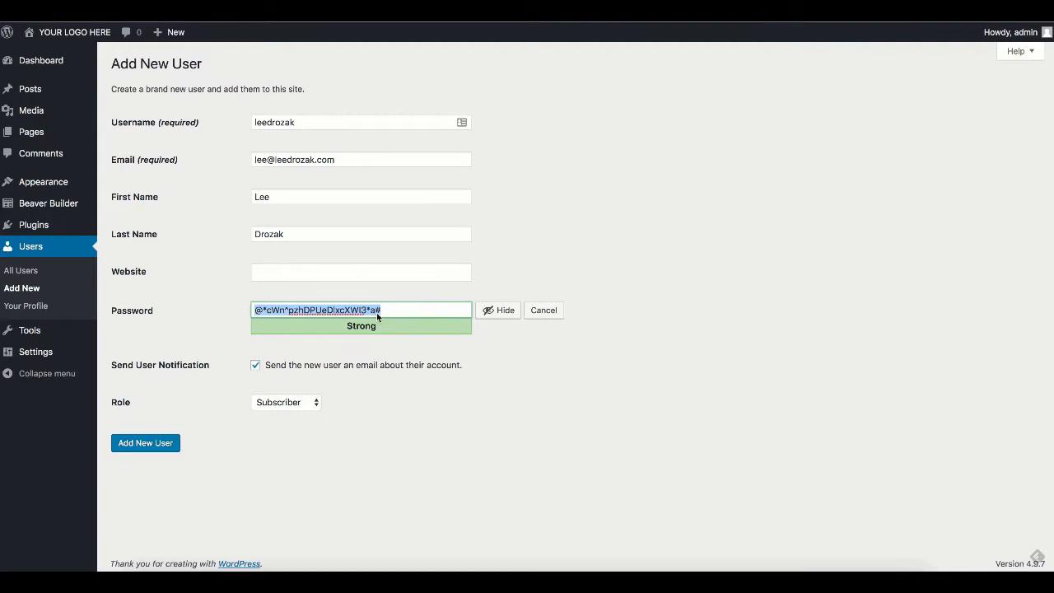
click(255, 367)
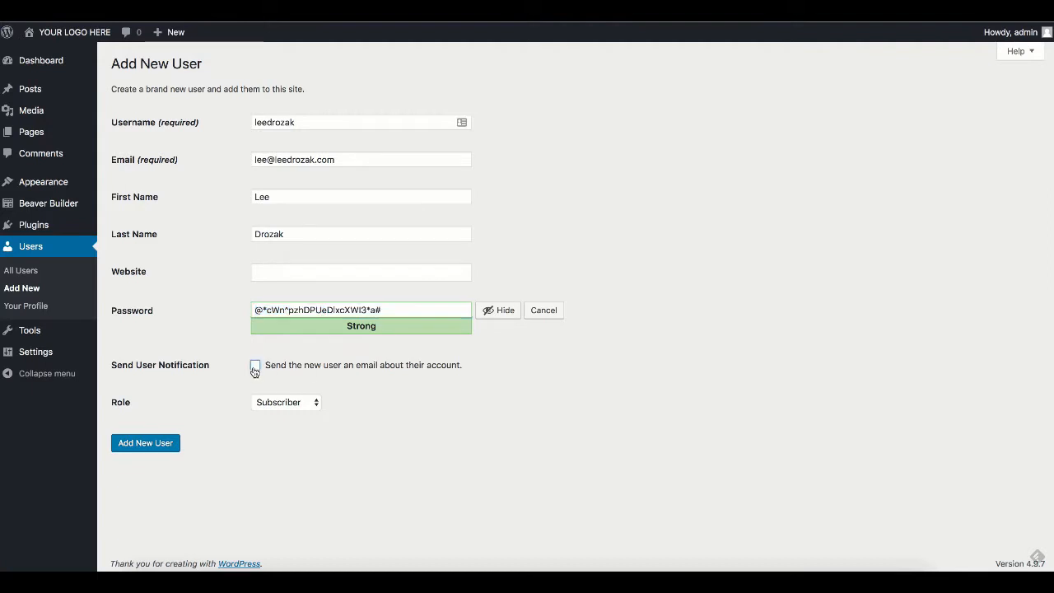
click(279, 403)
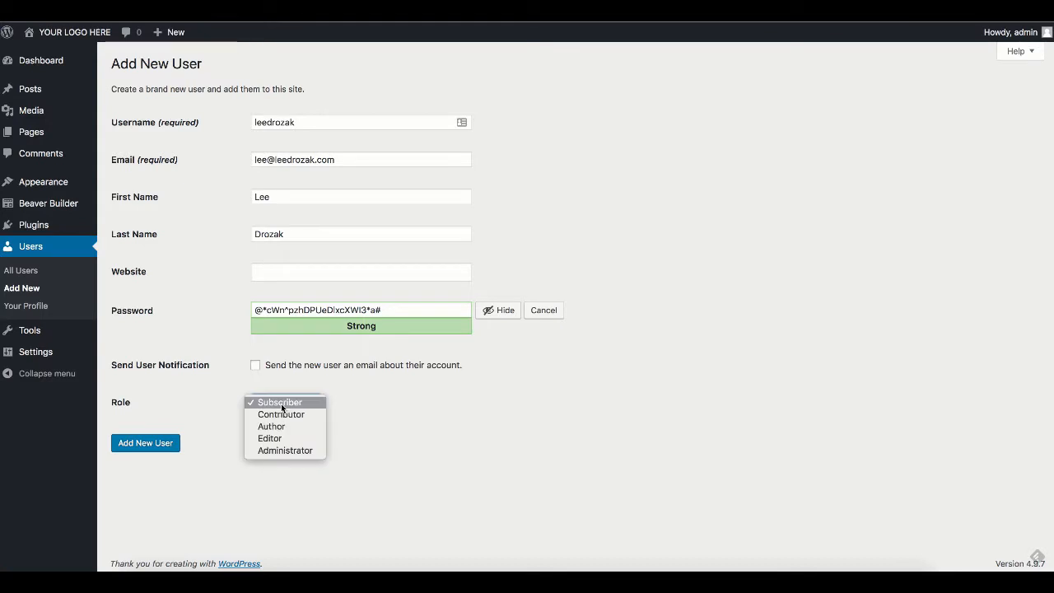
click(285, 451)
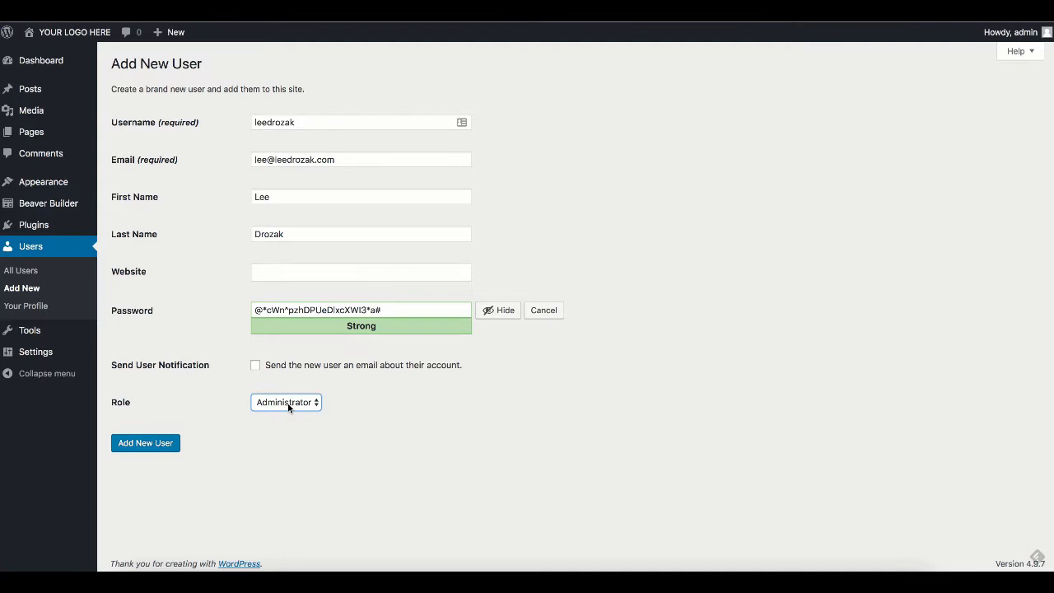
click(145, 443)
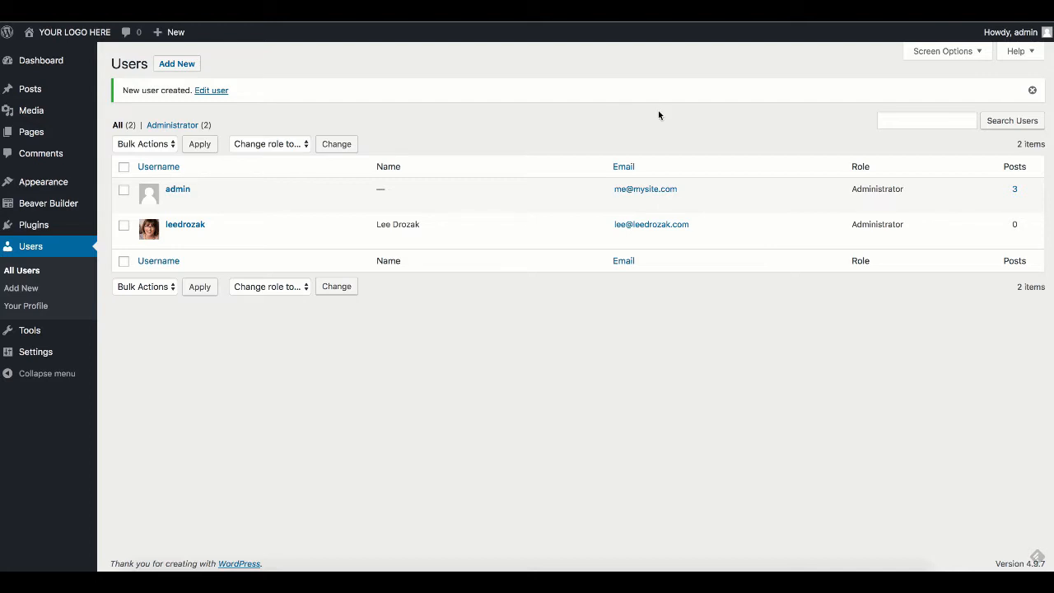
Step: Log out of admin, sign in as the new administrator with the pasted password, and save the login in LastPass
mouse_move(1015, 33)
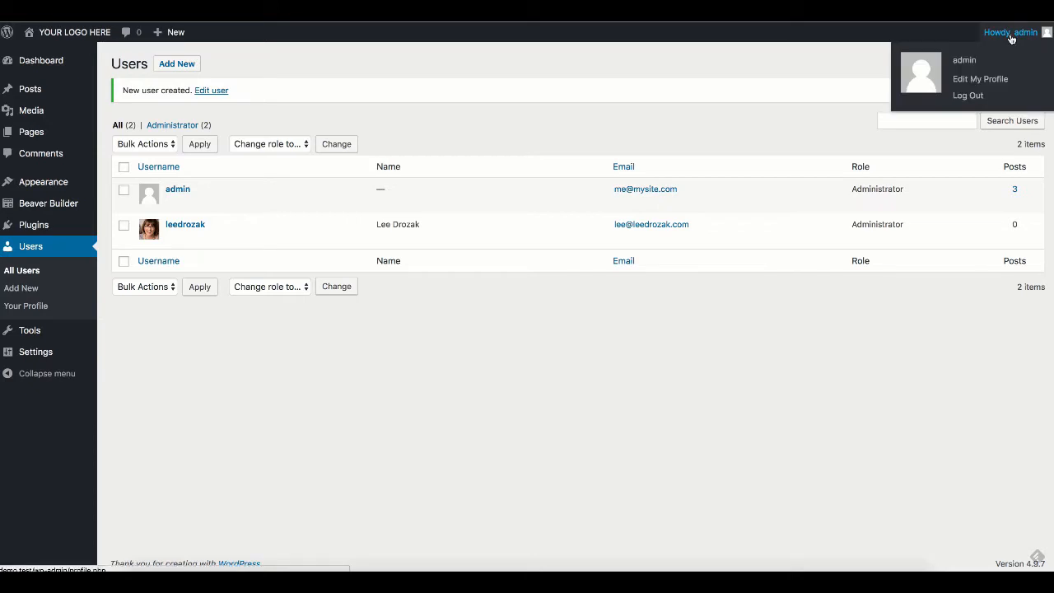
click(970, 96)
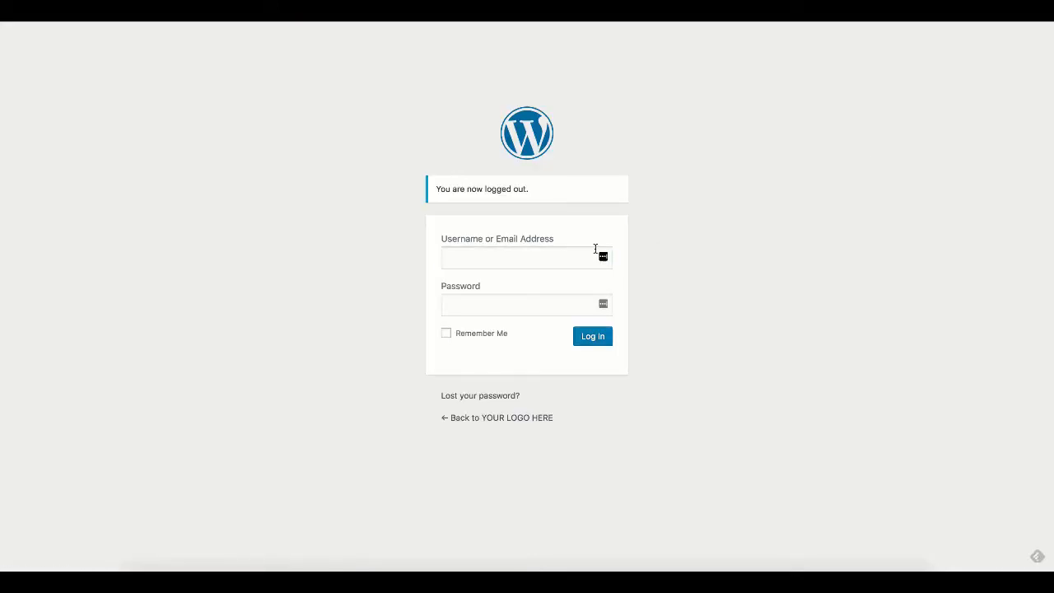
click(544, 254)
text(leedrozak)
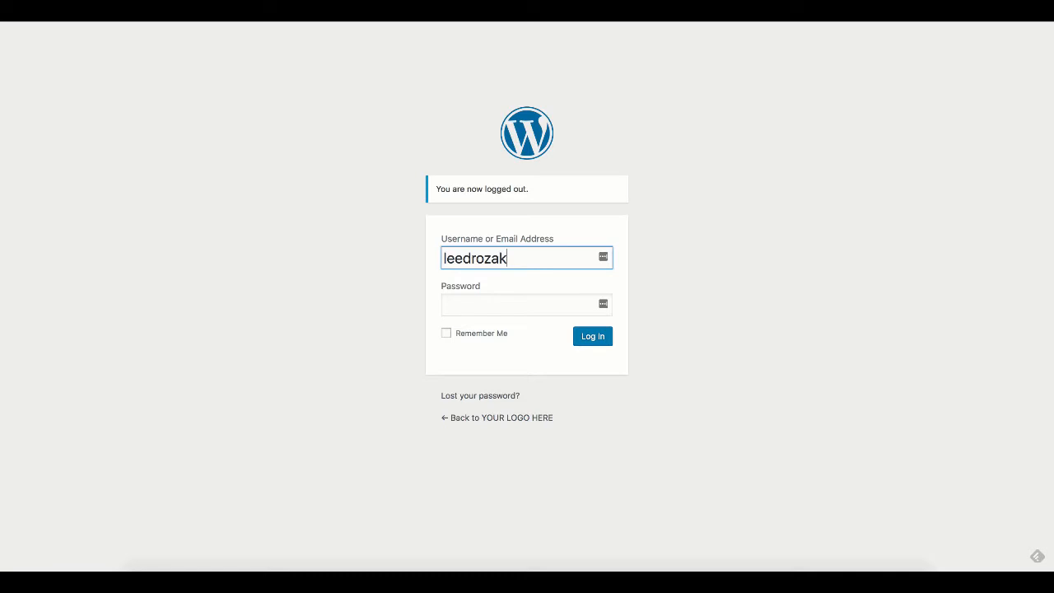
key(Tab)
key(ctrl+v)
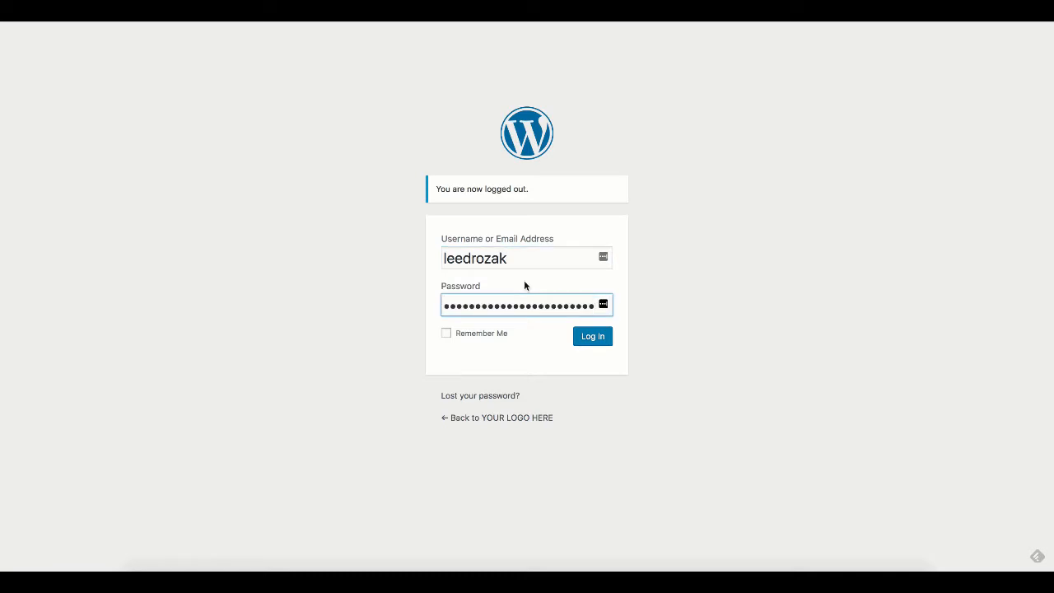
click(598, 337)
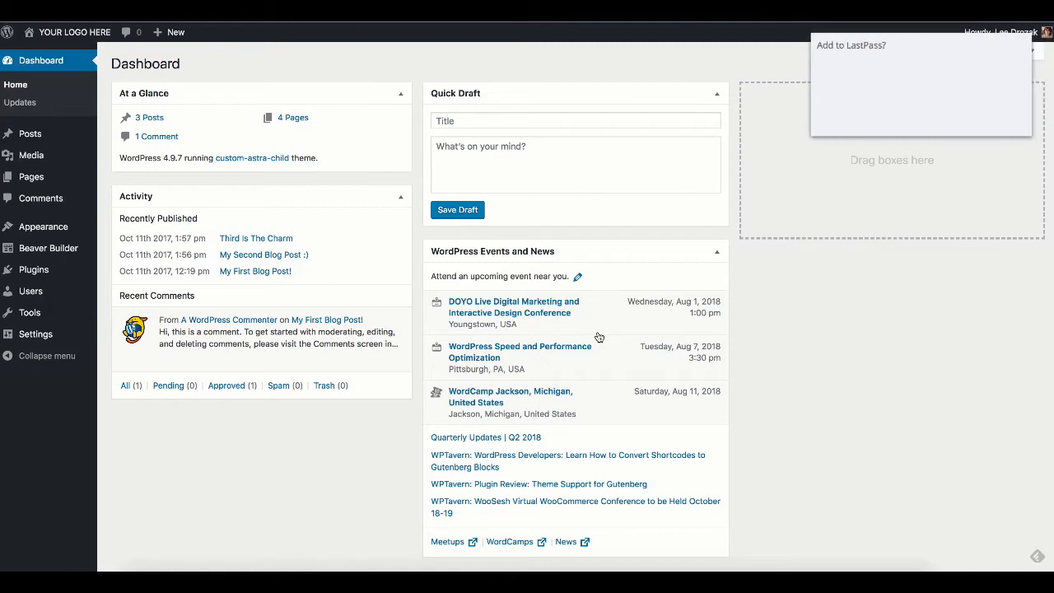
click(1007, 120)
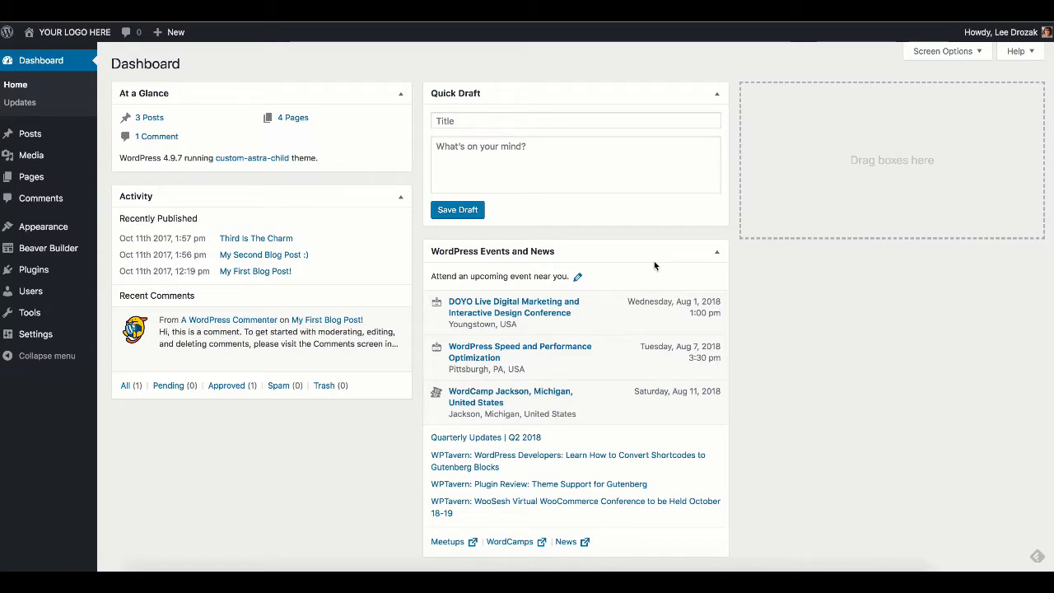
Step: In All Users, choose Delete on the admin account's row
click(35, 291)
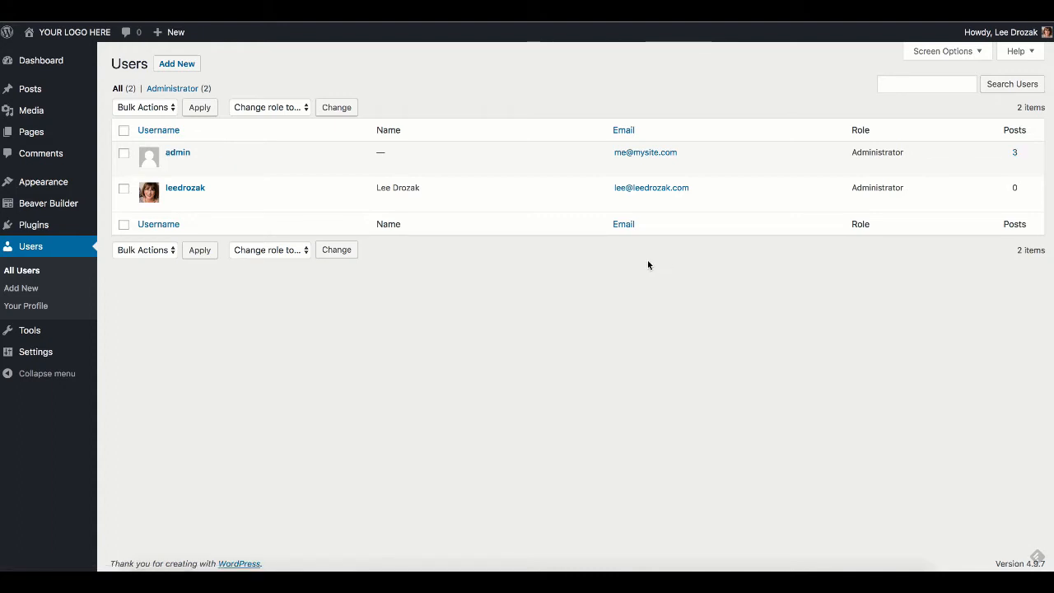
mouse_move(200, 204)
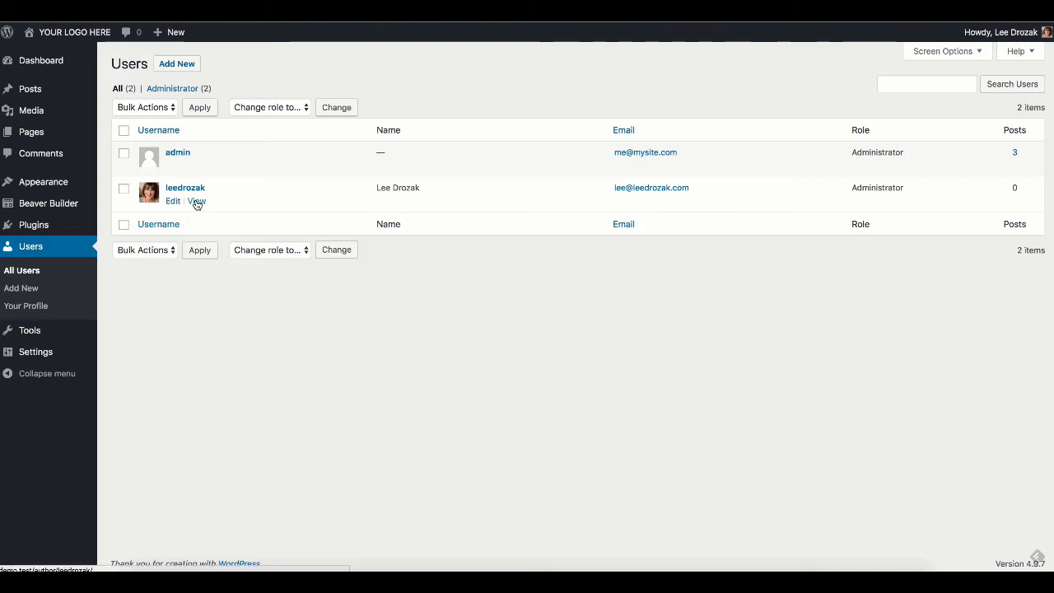
mouse_move(185, 164)
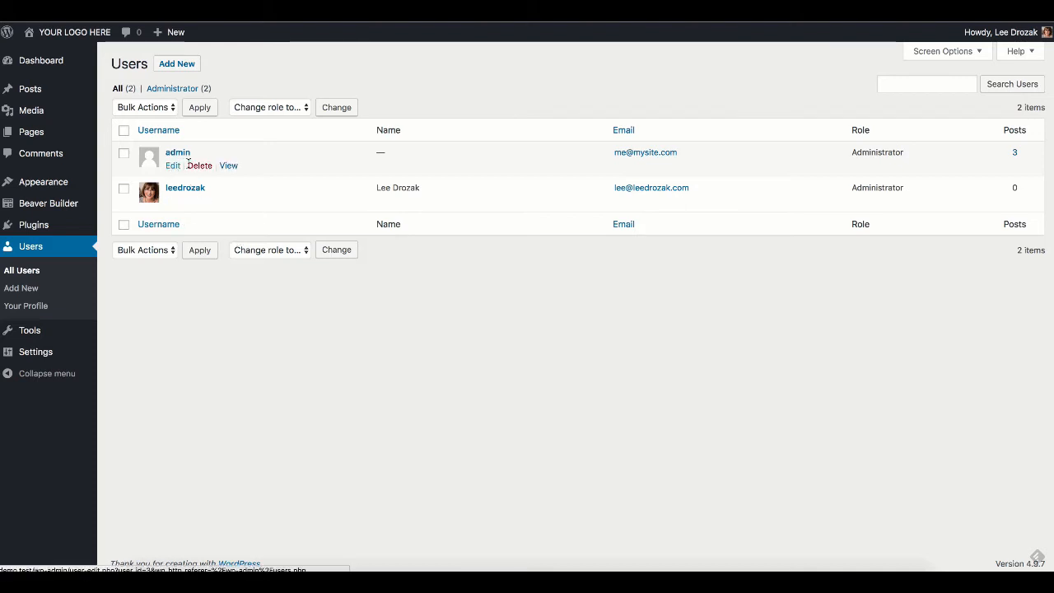
click(206, 168)
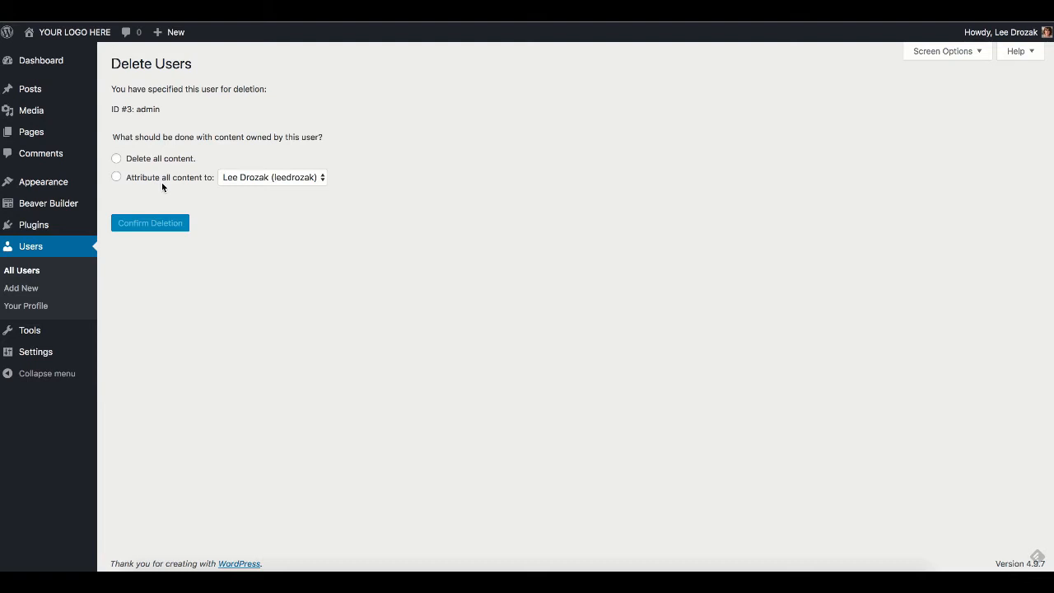
Step: Attribute all of admin's content to the new administrator and confirm the deletion
click(116, 177)
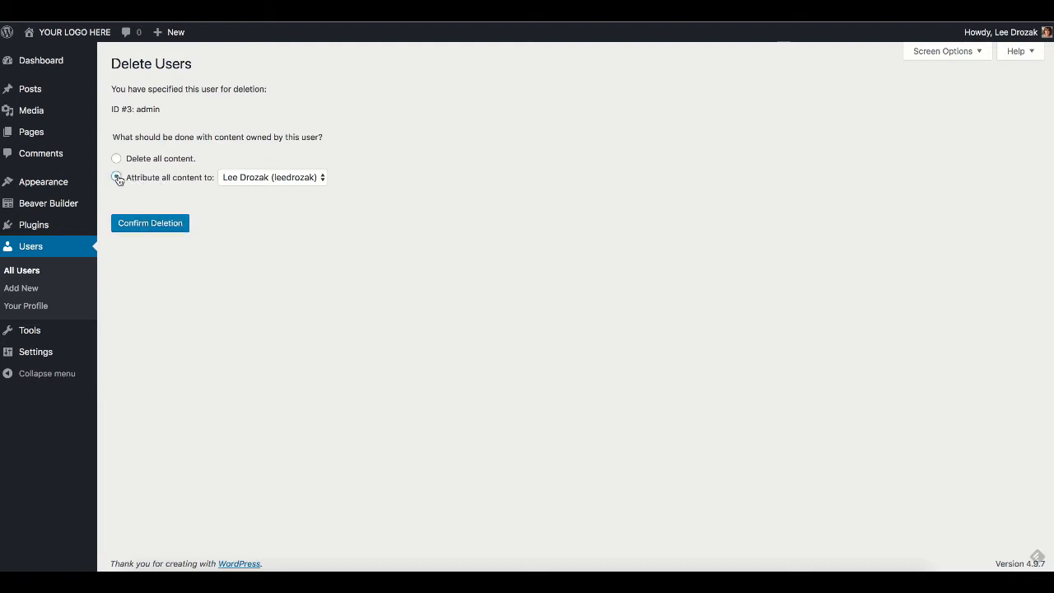
click(307, 179)
click(307, 179)
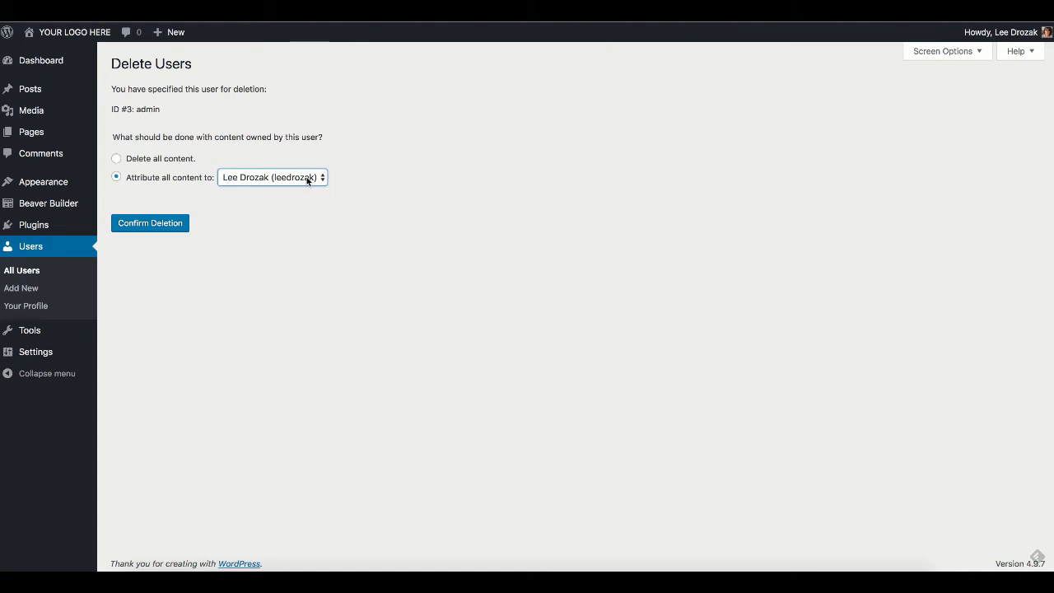
click(152, 227)
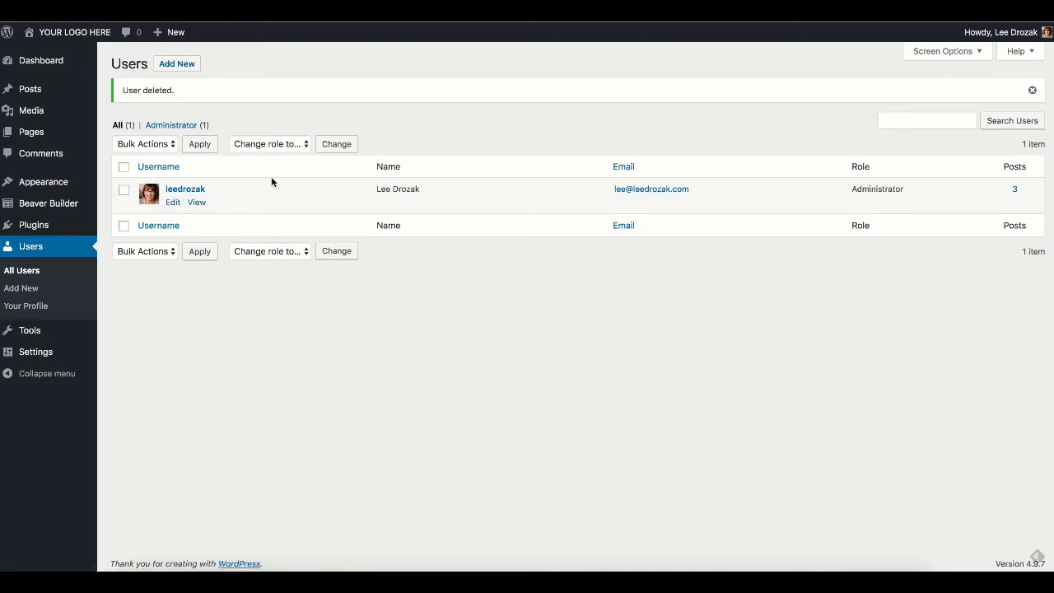
mouse_move(75, 70)
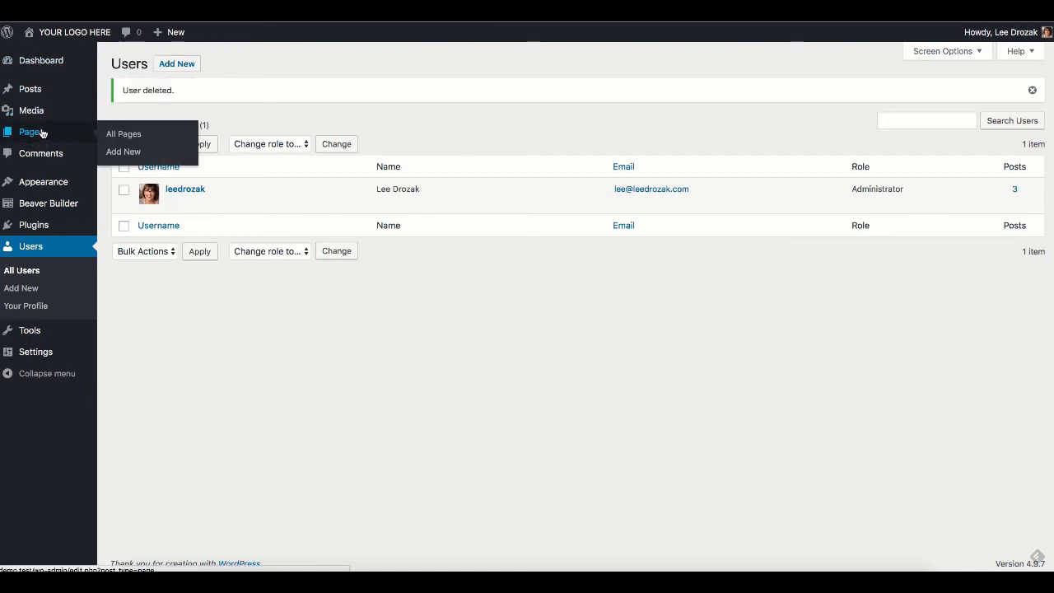
click(42, 133)
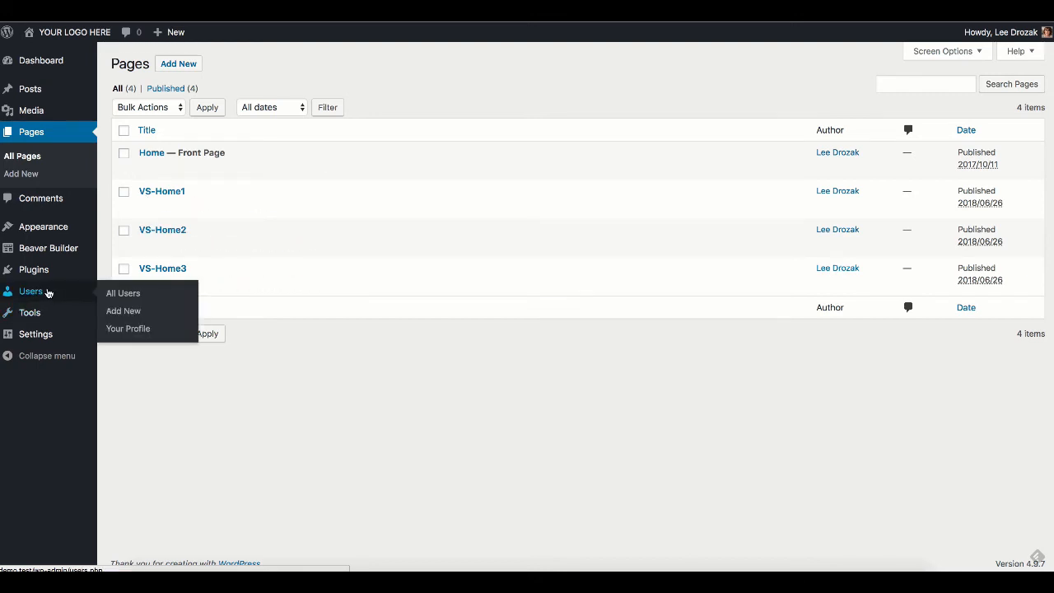
click(48, 293)
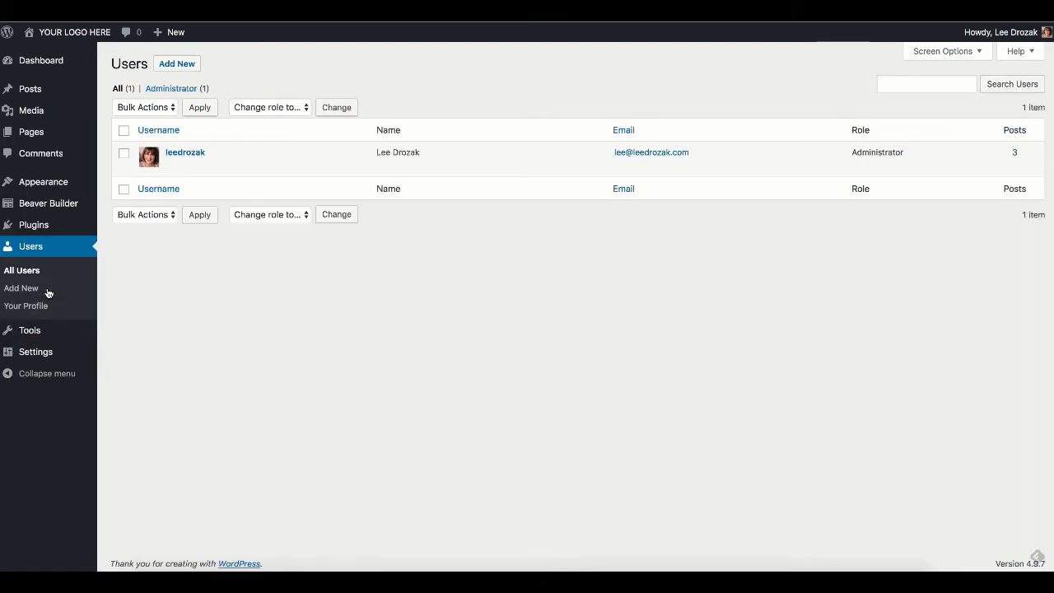